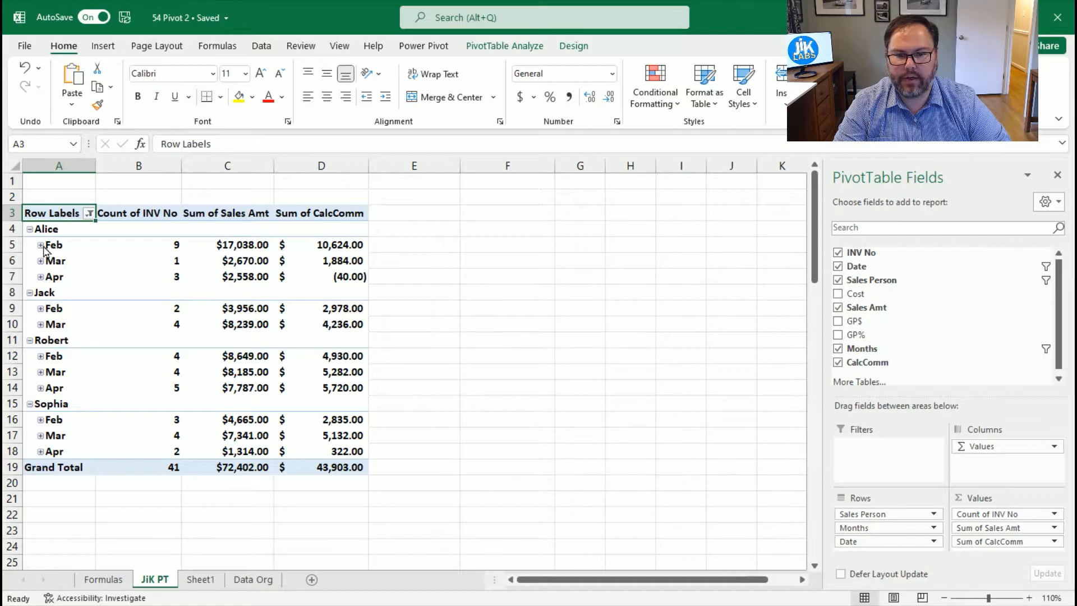
Expand the Feb and Mar groups in the PivotTable to list their individual dates
left_click(37, 387)
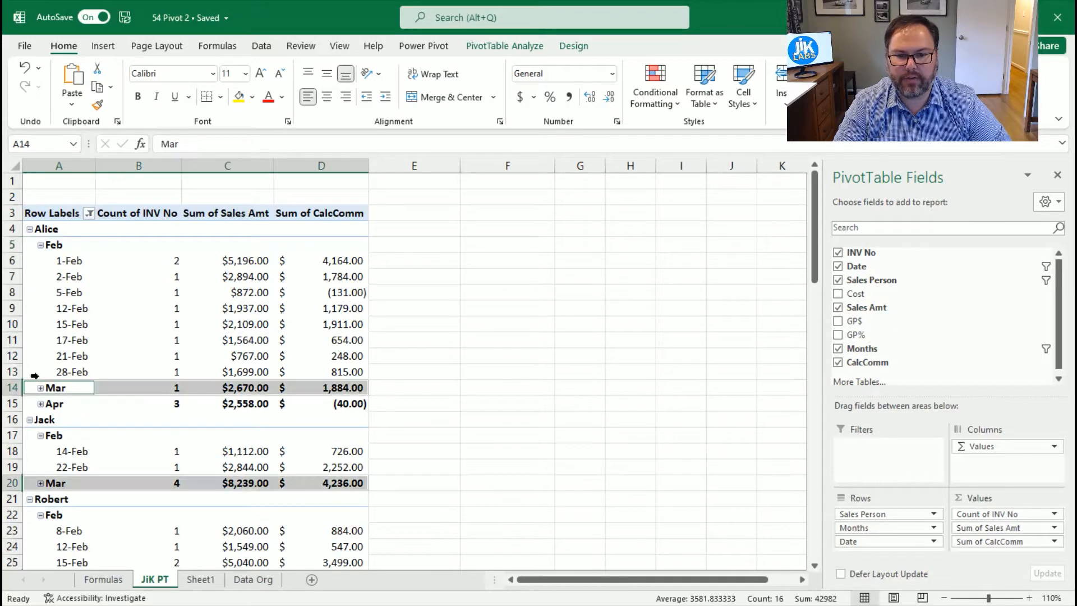
left_click(41, 388)
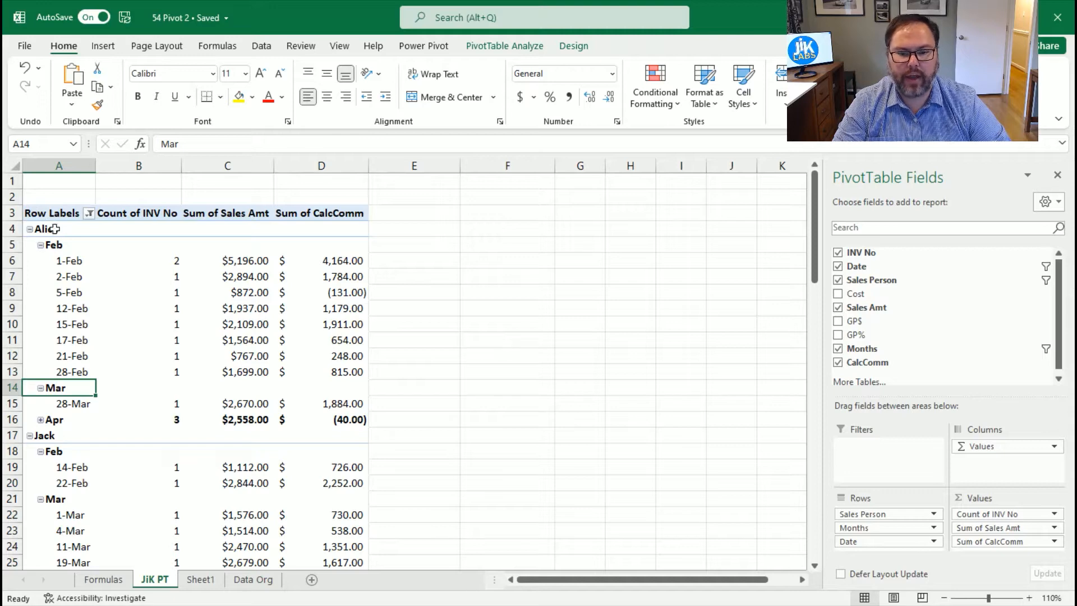
scroll(84, 278, "down", 3)
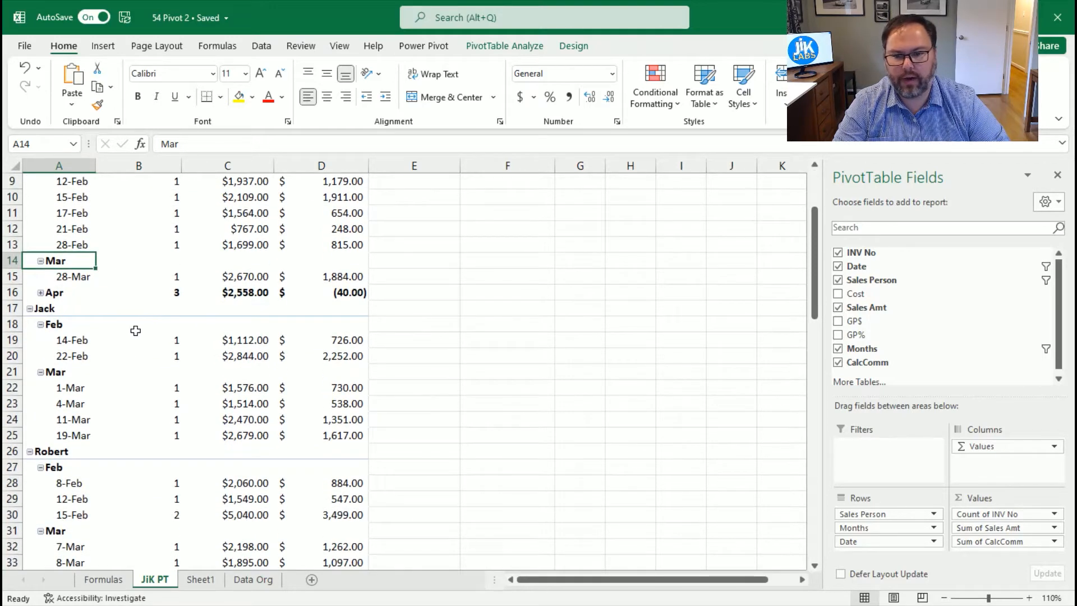
scroll(126, 325, "up", 3)
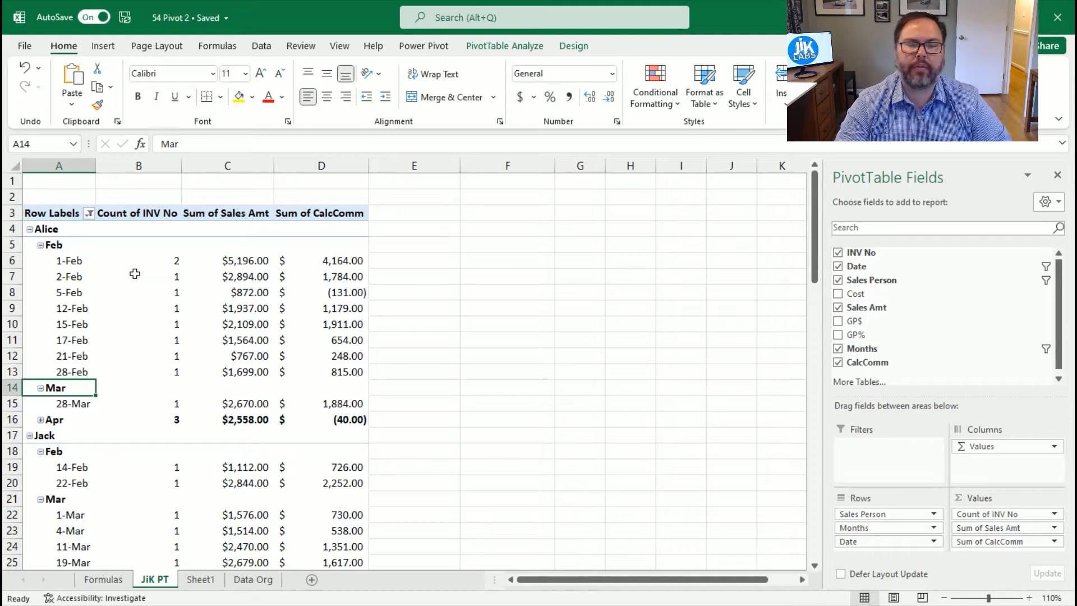
Try several PivotTable styles, including the green, orange and grey ones, and apply the light blue style with a shaded header row
left_click(110, 280)
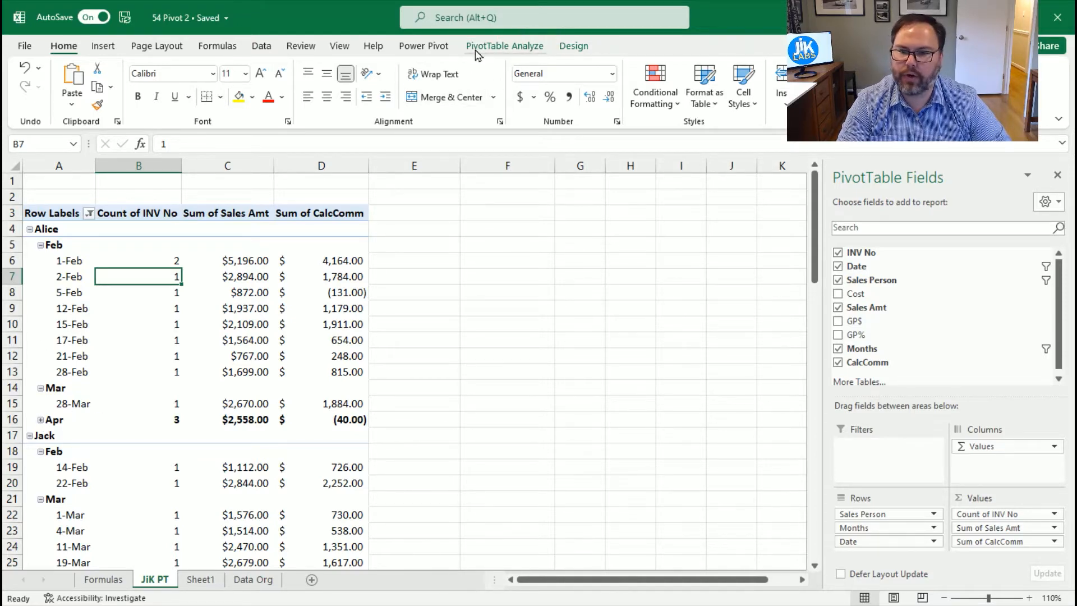
left_click(574, 48)
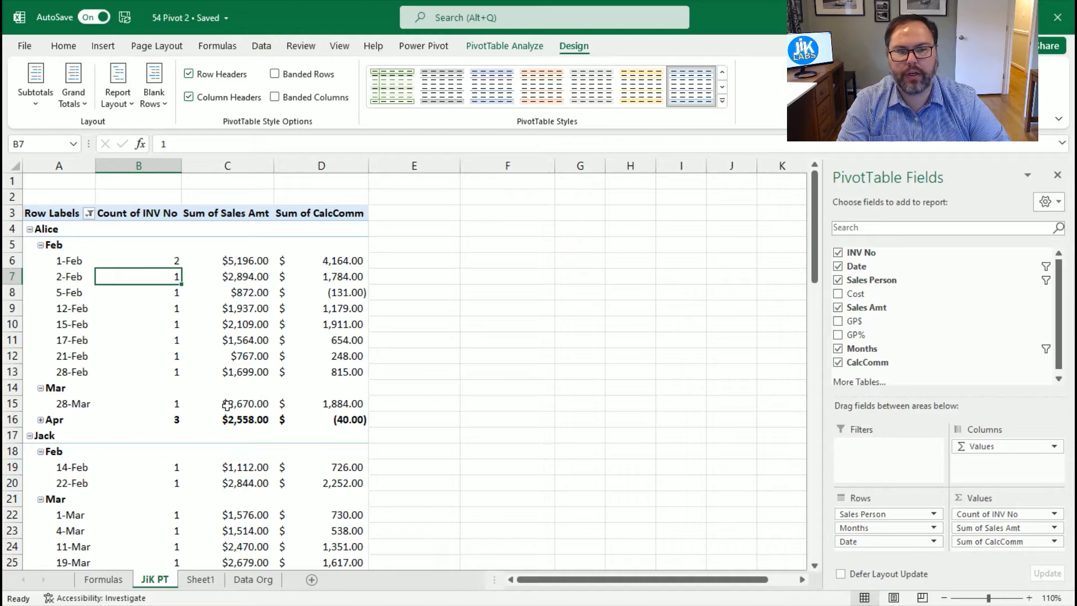
left_click(388, 102)
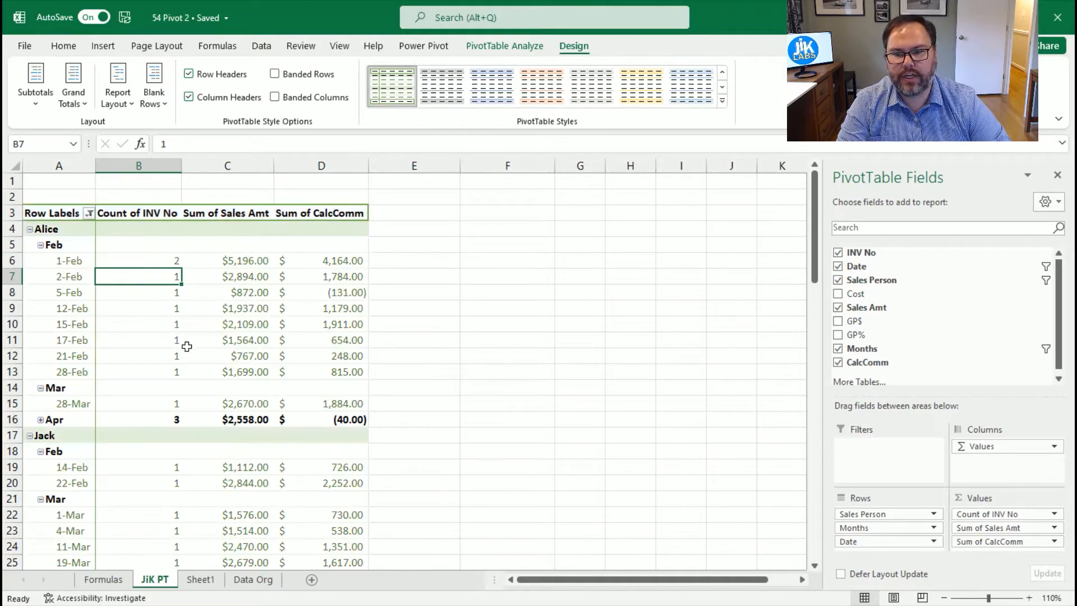
left_click(492, 86)
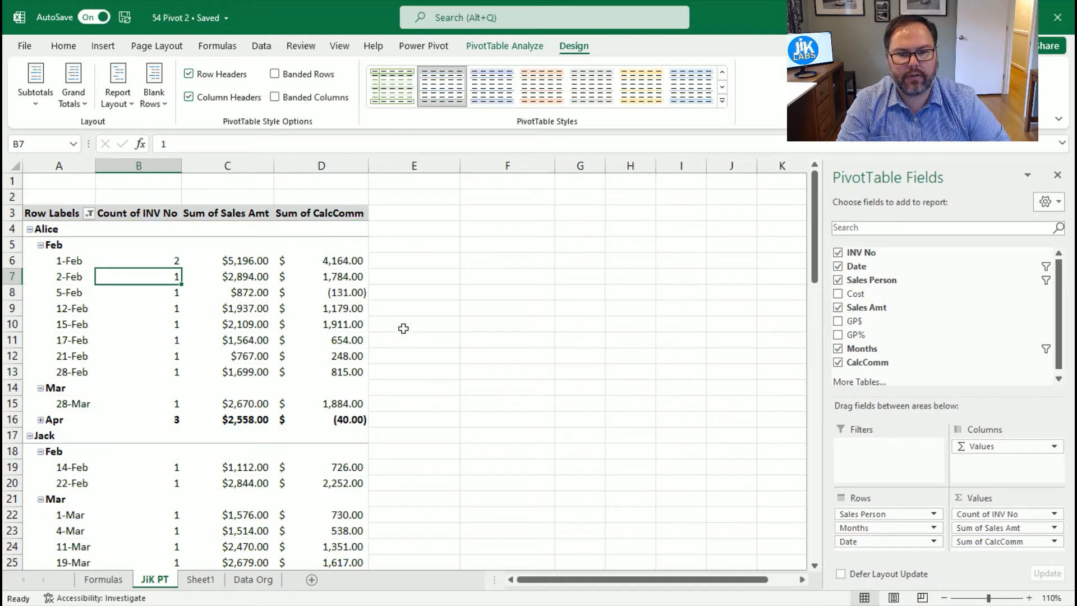
left_click(541, 87)
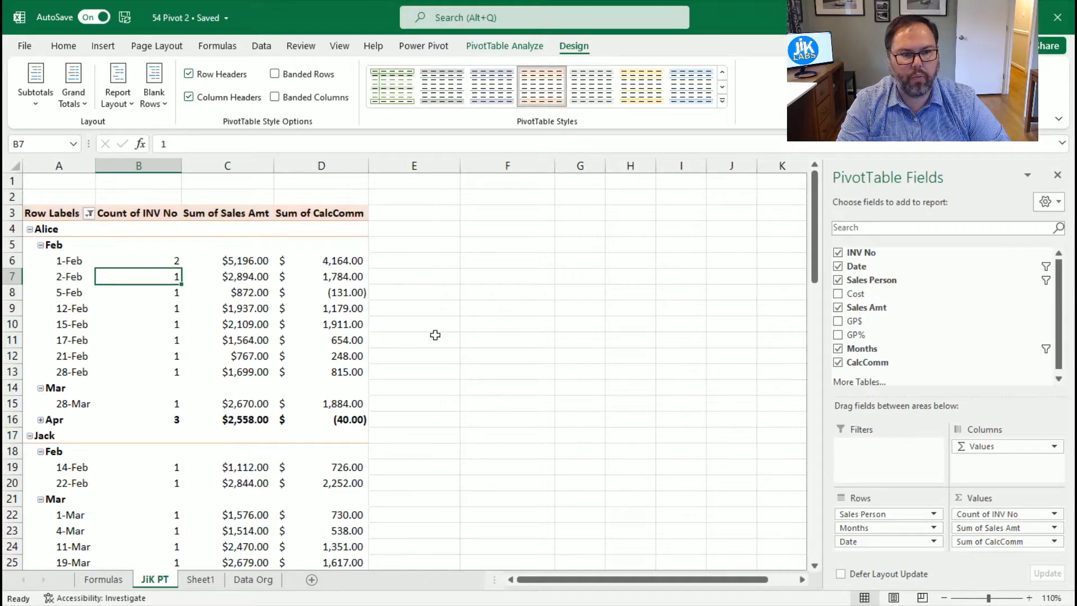
left_click(722, 87)
left_click(591, 85)
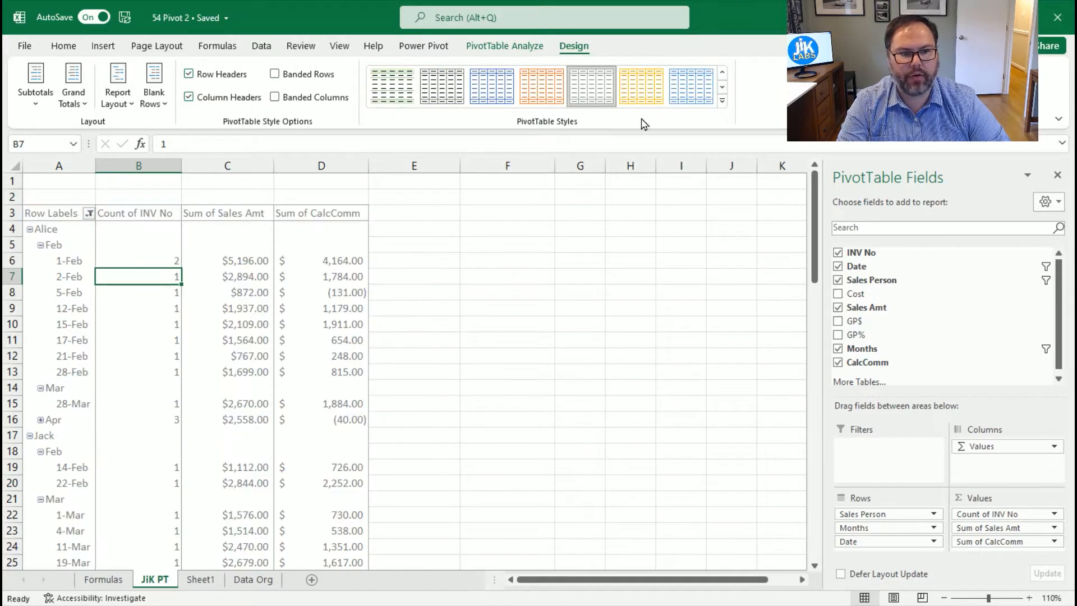
left_click(507, 91)
left_click(722, 74)
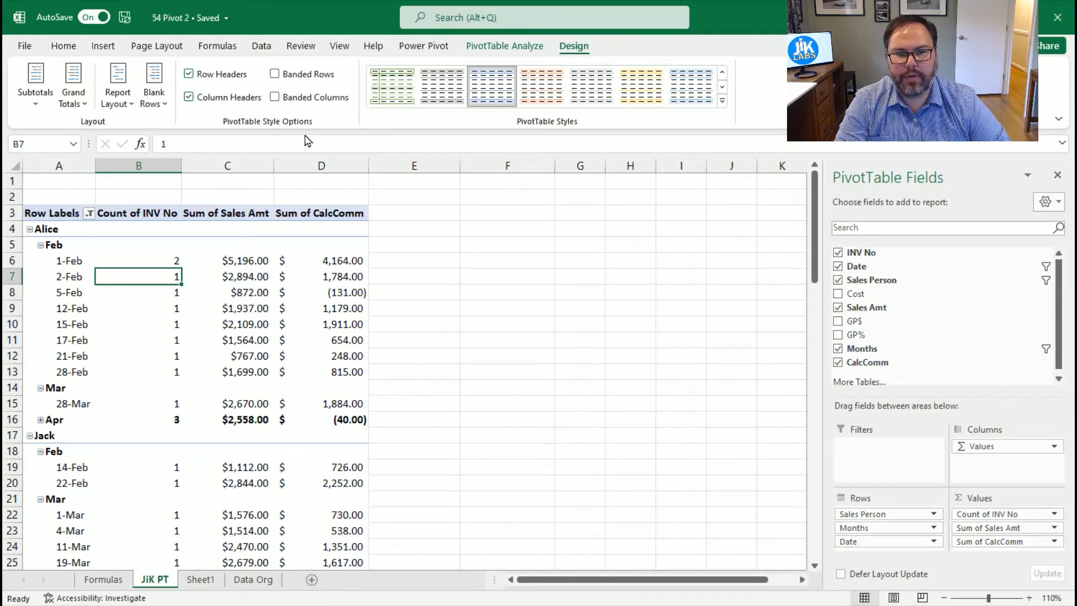
Switch the PivotTable's row headers and column headers formatting off and back on
left_click(189, 75)
left_click(189, 75)
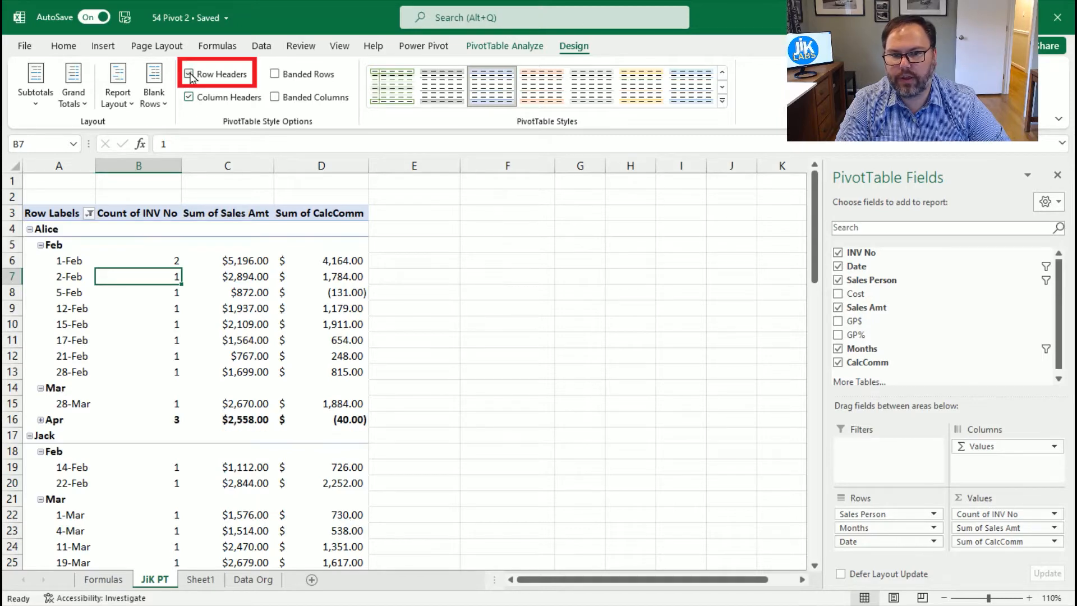
left_click(190, 98)
left_click(189, 98)
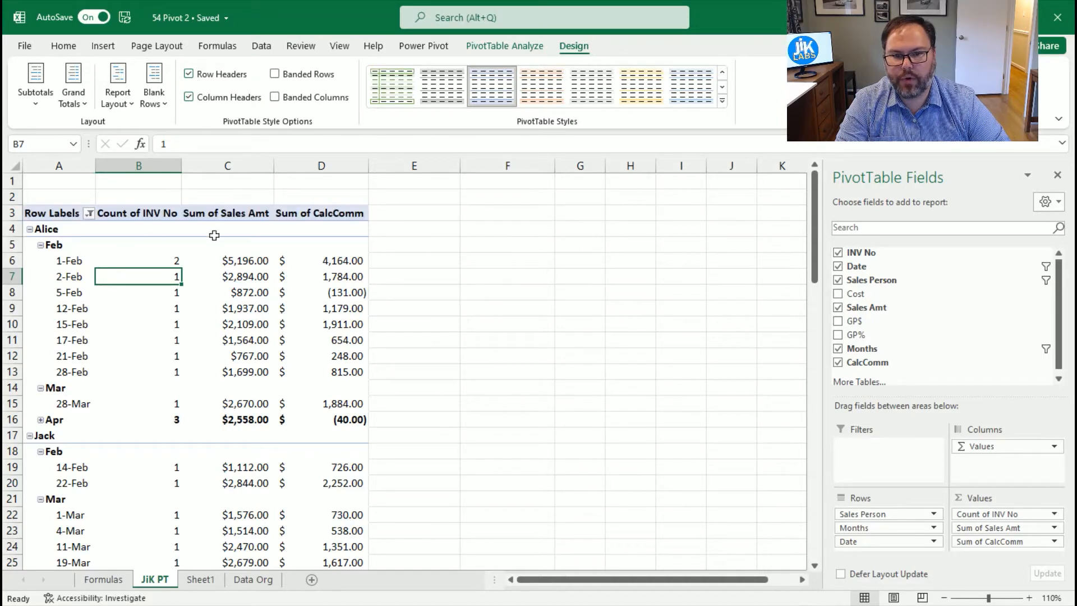
Turn on banded rows for the PivotTable, and try banded columns but undo them
left_click(284, 80)
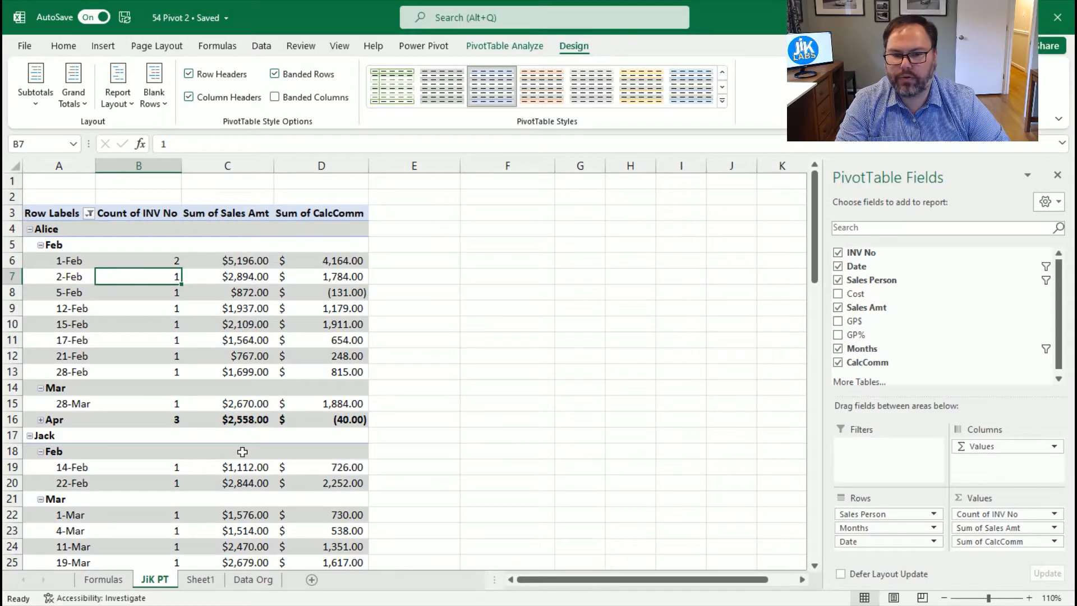
left_click(274, 97)
key("ctrl+z")
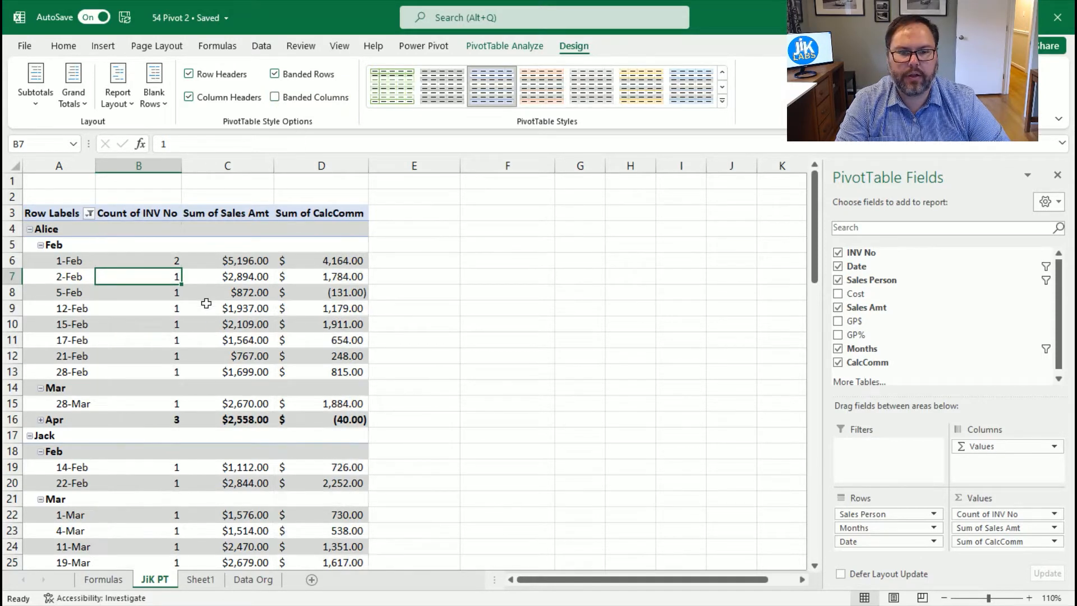
scroll(236, 326, "down", 1)
scroll(236, 327, "up", 1)
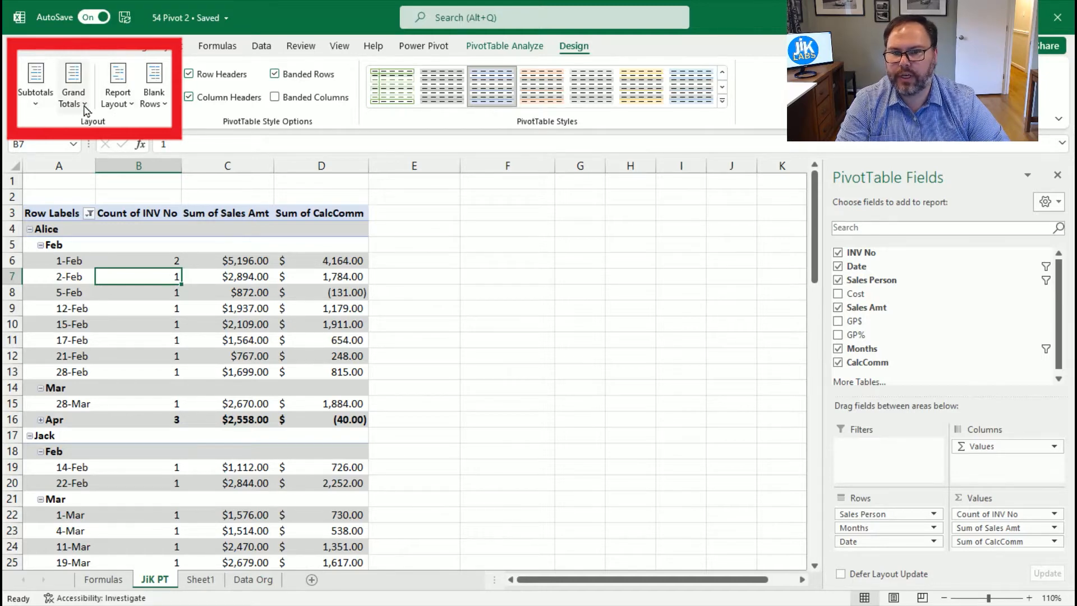
Show all PivotTable subtotals at the top of each group
left_click(37, 106)
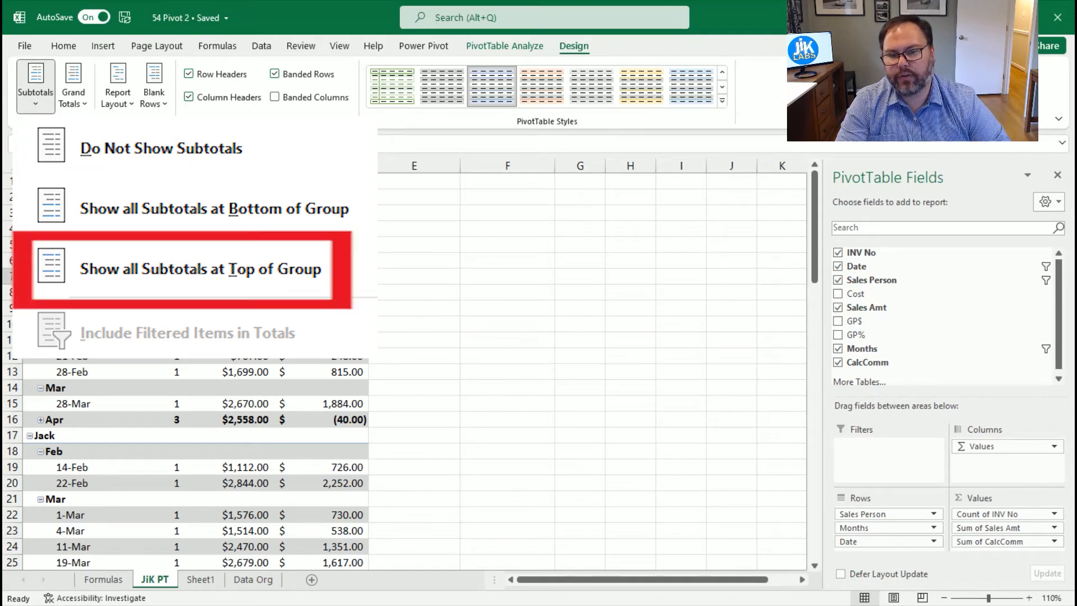
left_click(102, 247)
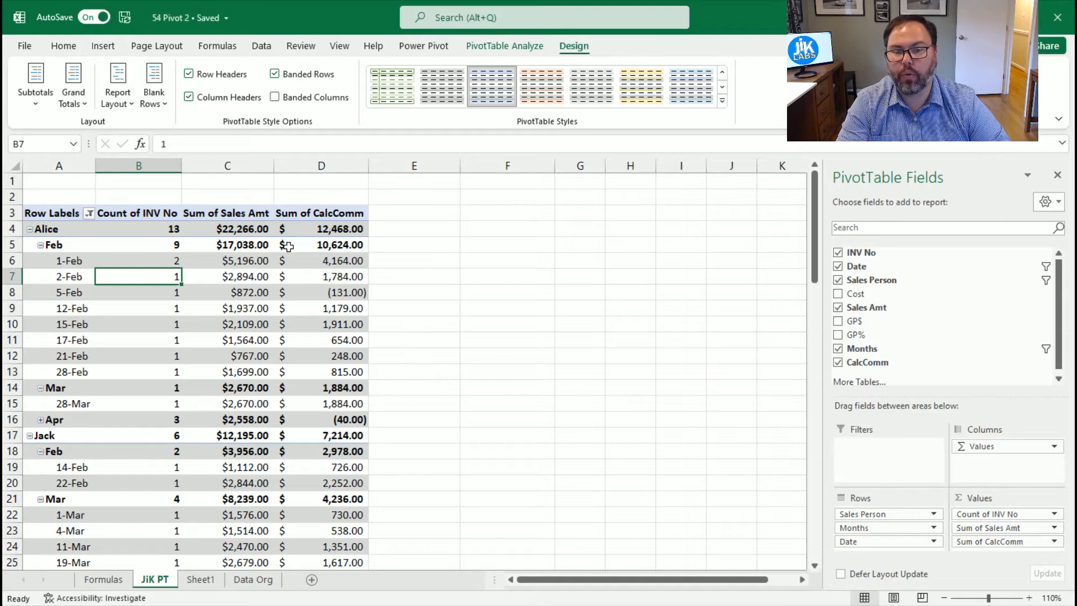
Compare the first salesperson's February sales subtotal with the daily amounts, collapsing and re-expanding the Feb group
left_click(234, 245)
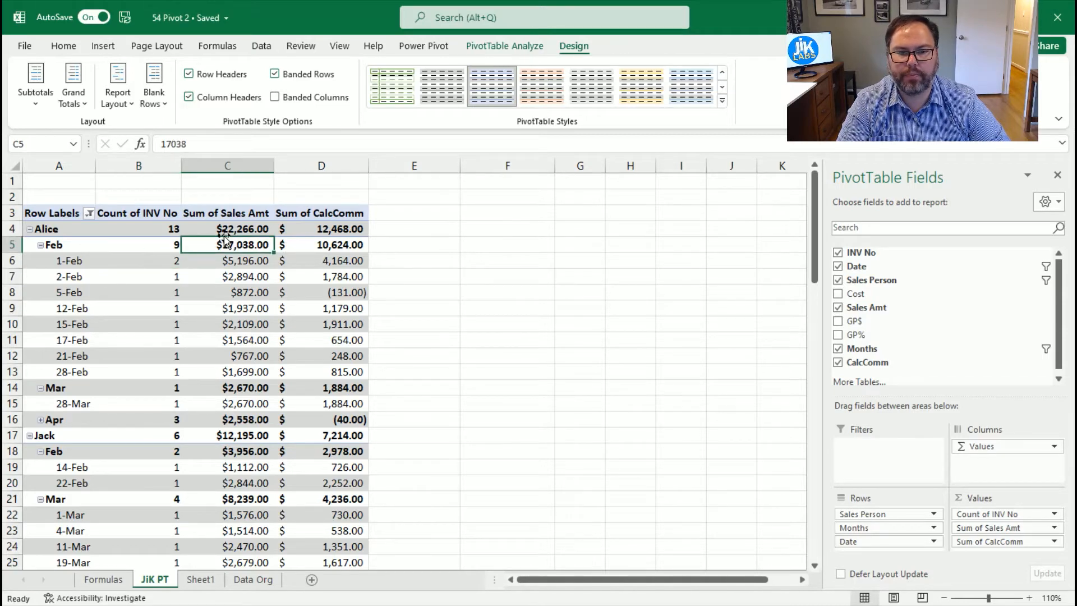
left_click(224, 230)
left_click_drag(76, 260, 177, 257)
left_click(217, 260)
left_click_drag(223, 300, 226, 371)
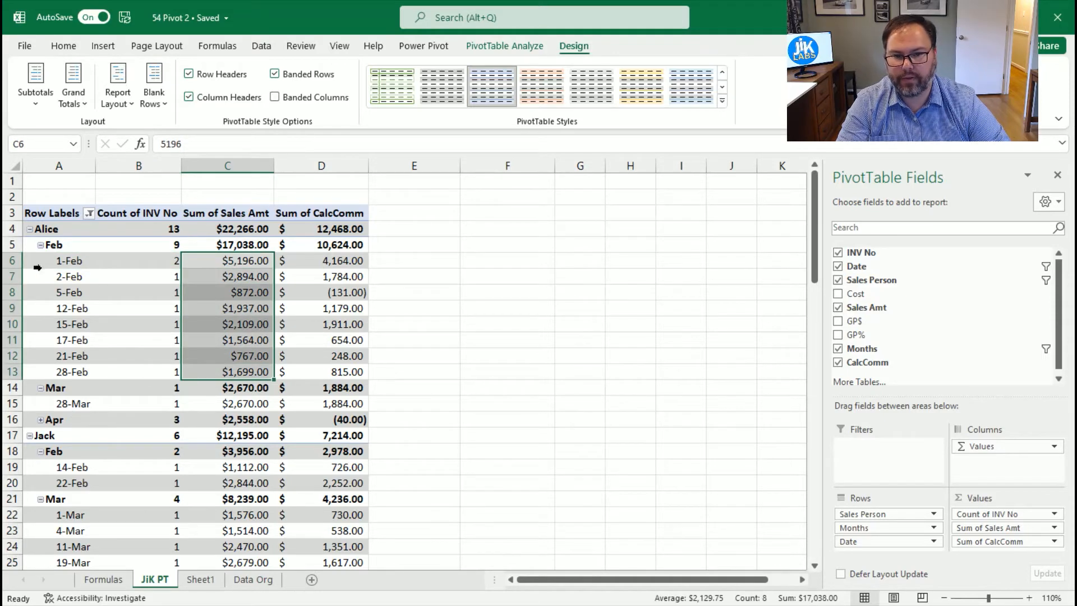
left_click(40, 246)
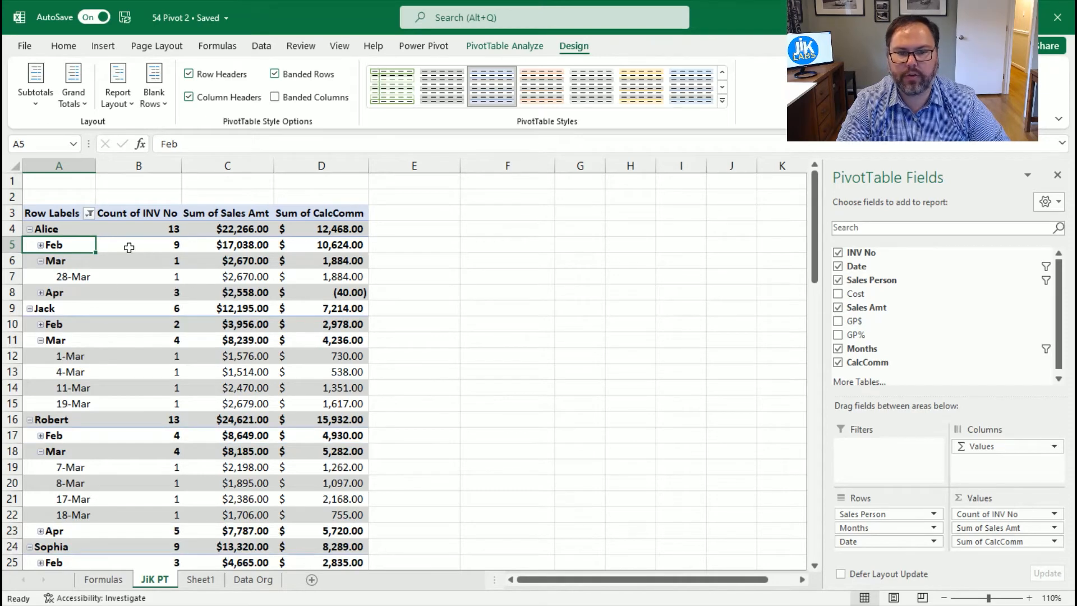
left_click(40, 245)
Set the PivotTable not to show subtotals
left_click(44, 106)
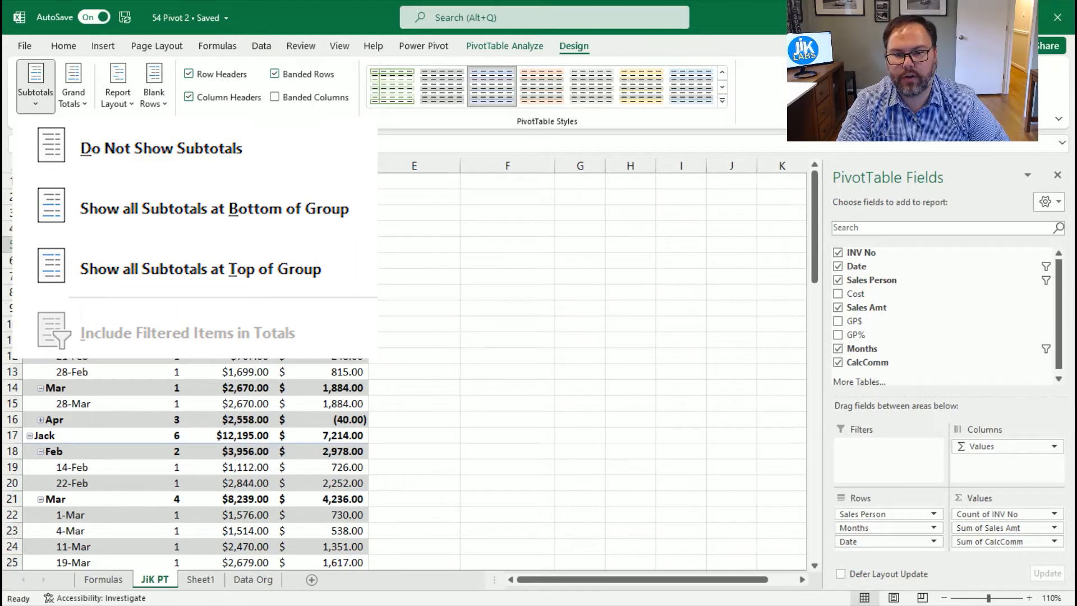
left_click(161, 148)
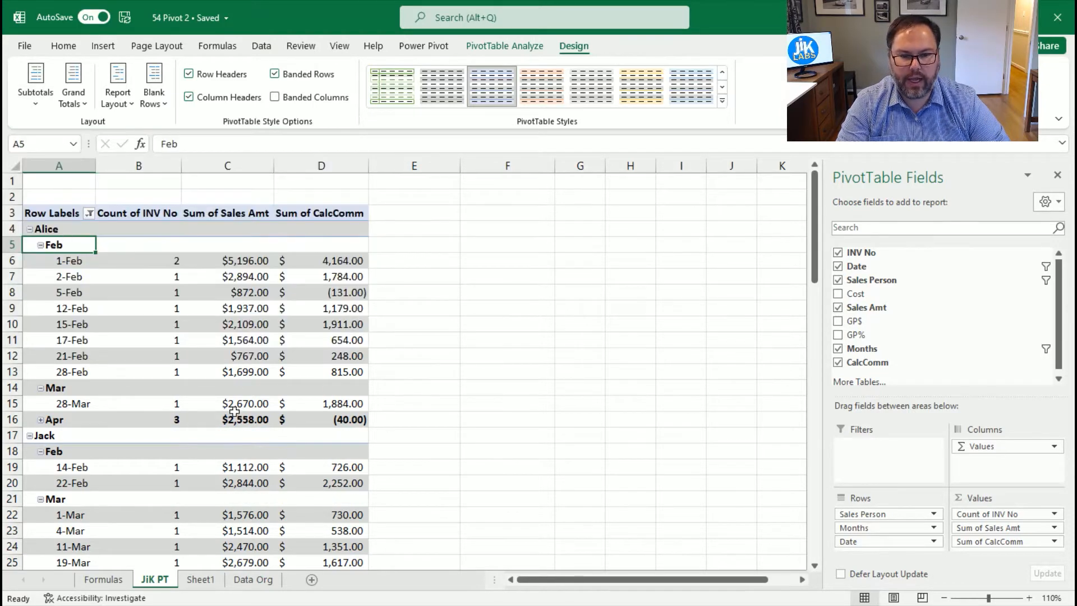
Look over the grand total options and examine the Grand Total row at the end of the PivotTable
left_click(75, 104)
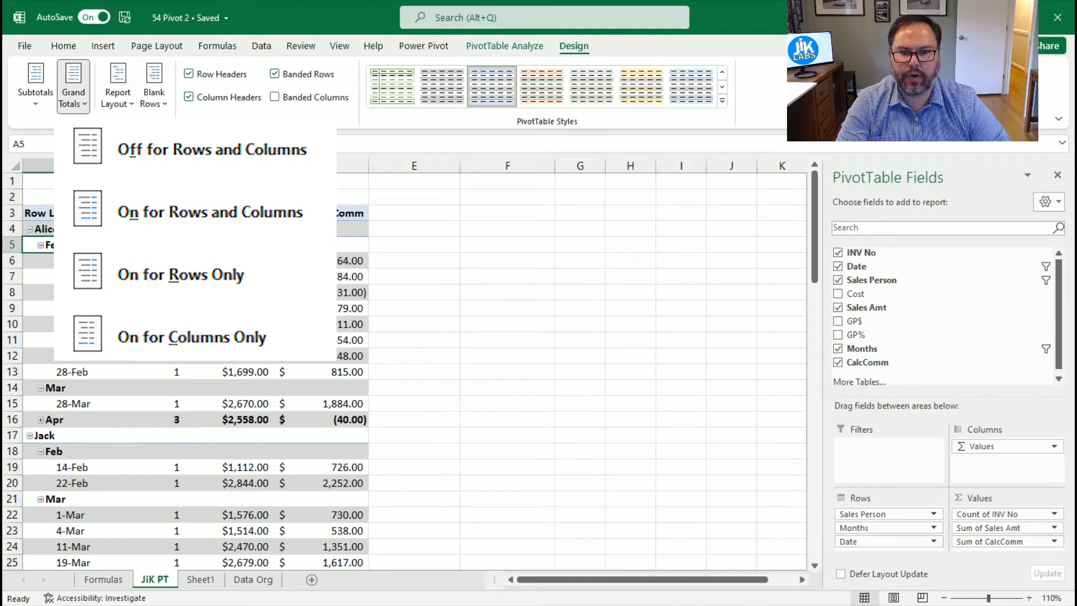
left_click(106, 147)
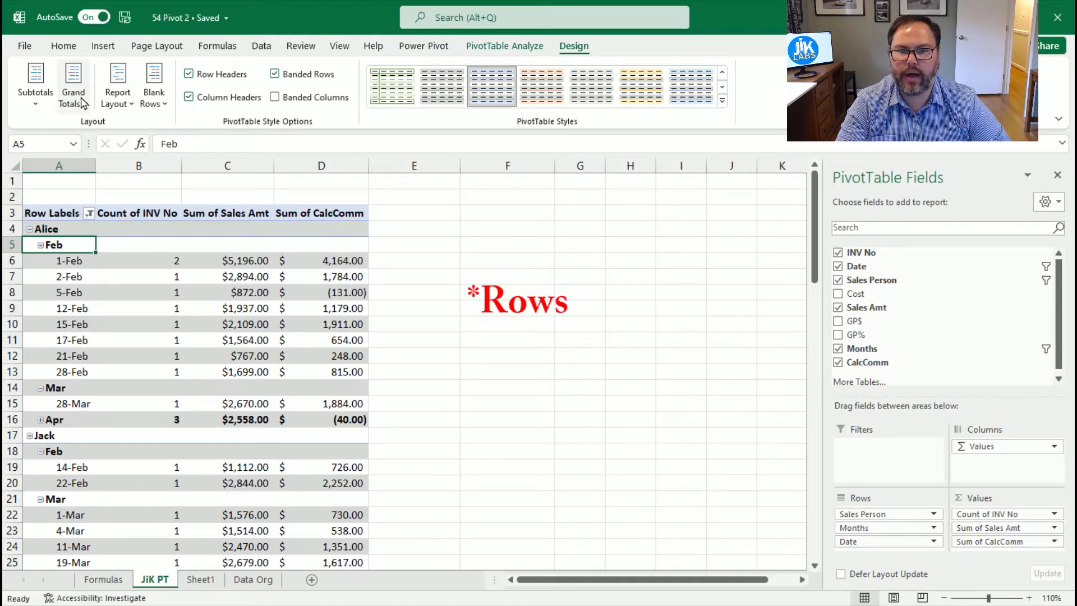
scroll(188, 292, "down", 12)
scroll(188, 292, "up", 2)
scroll(188, 291, "up", 1)
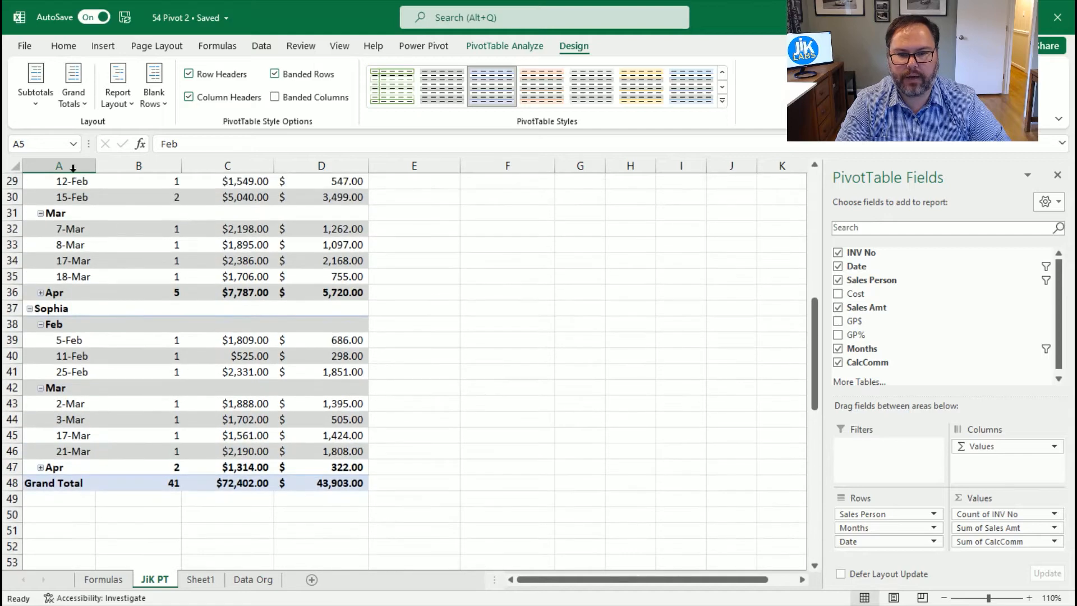
Turn grand totals off for rows and columns, and switch them back on for rows and columns
left_click(73, 95)
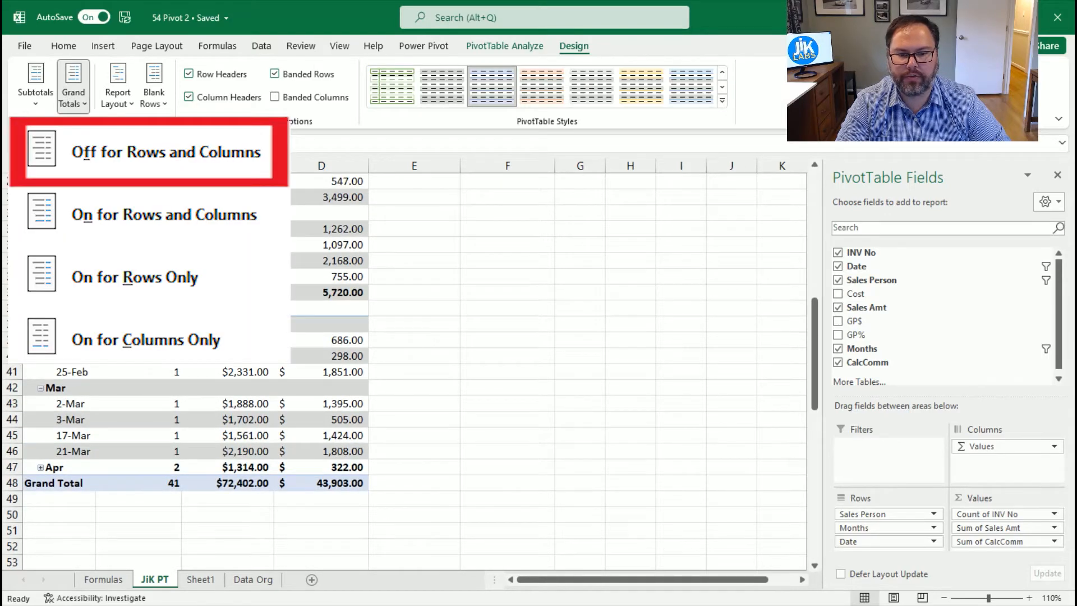
left_click(166, 152)
scroll(231, 432, "up", 9)
left_click(73, 95)
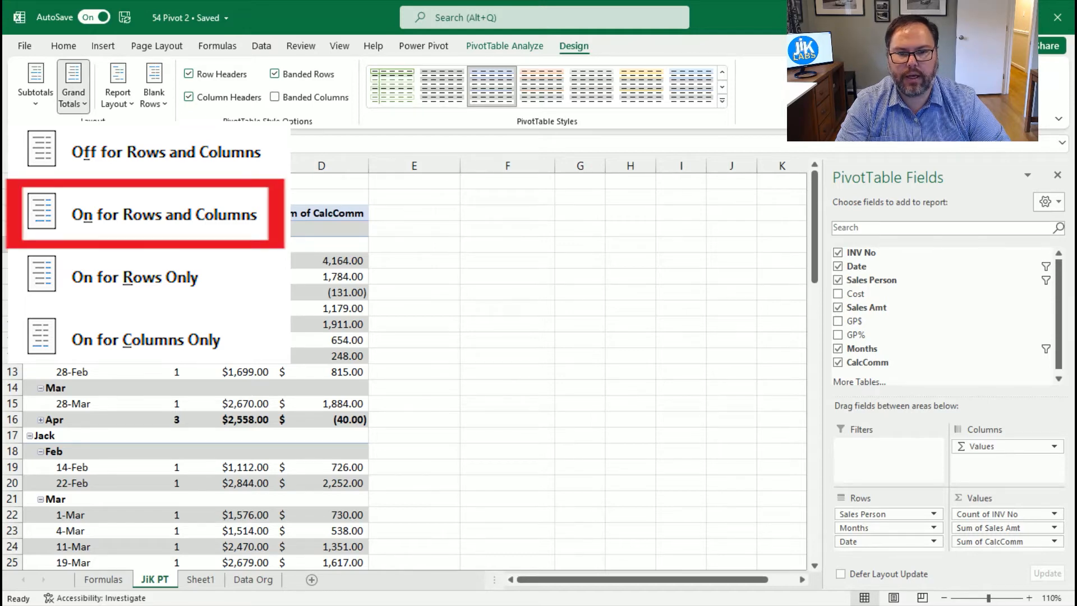
left_click(164, 214)
scroll(67, 389, "down", 12)
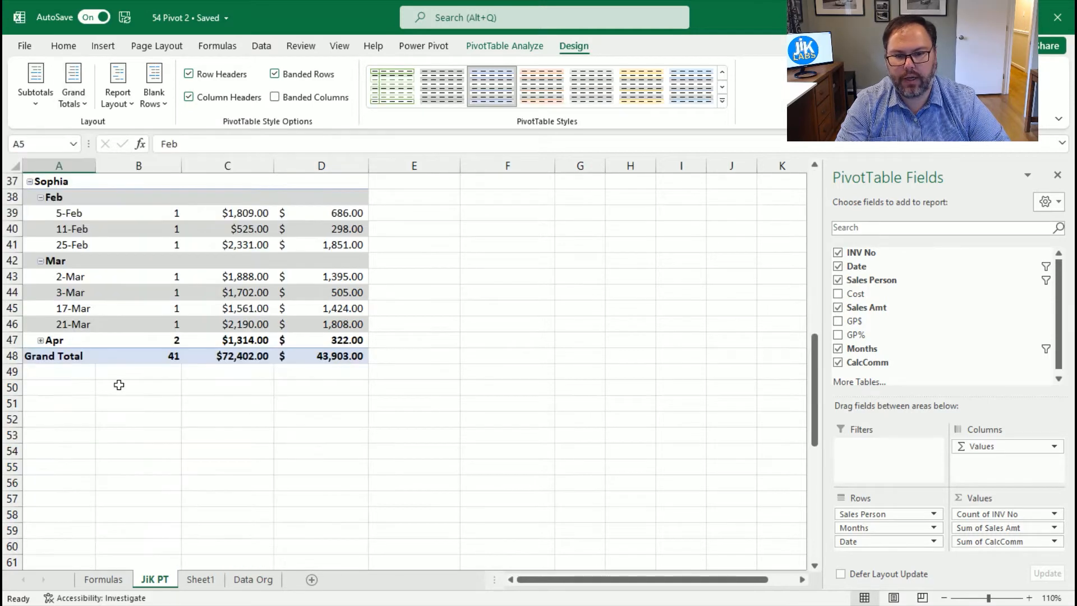
scroll(346, 373, "up", 12)
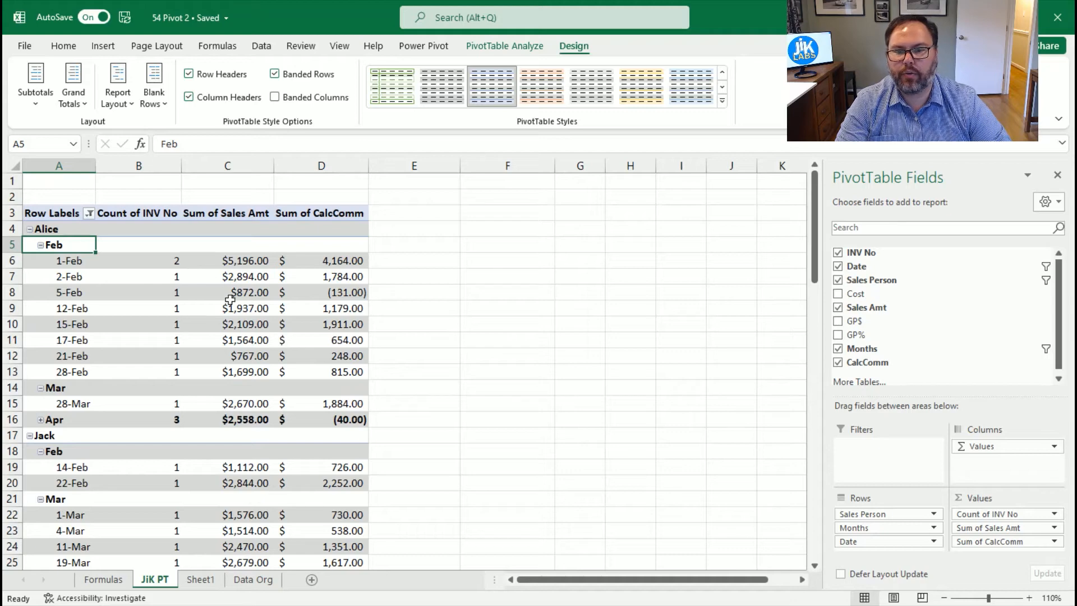
Show the PivotTable report in outline form
left_click(126, 105)
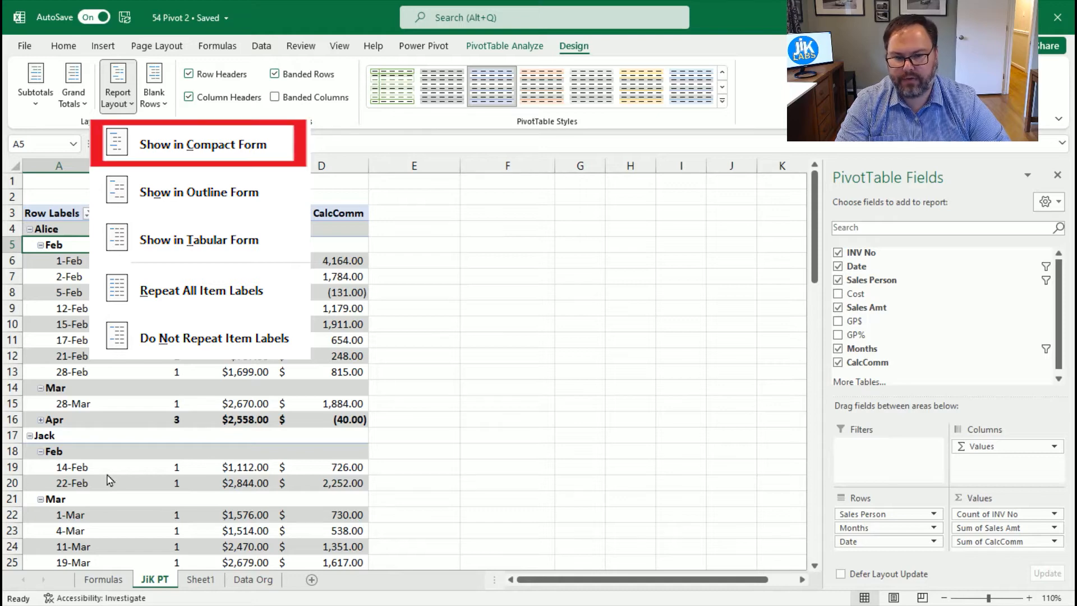
left_click(198, 192)
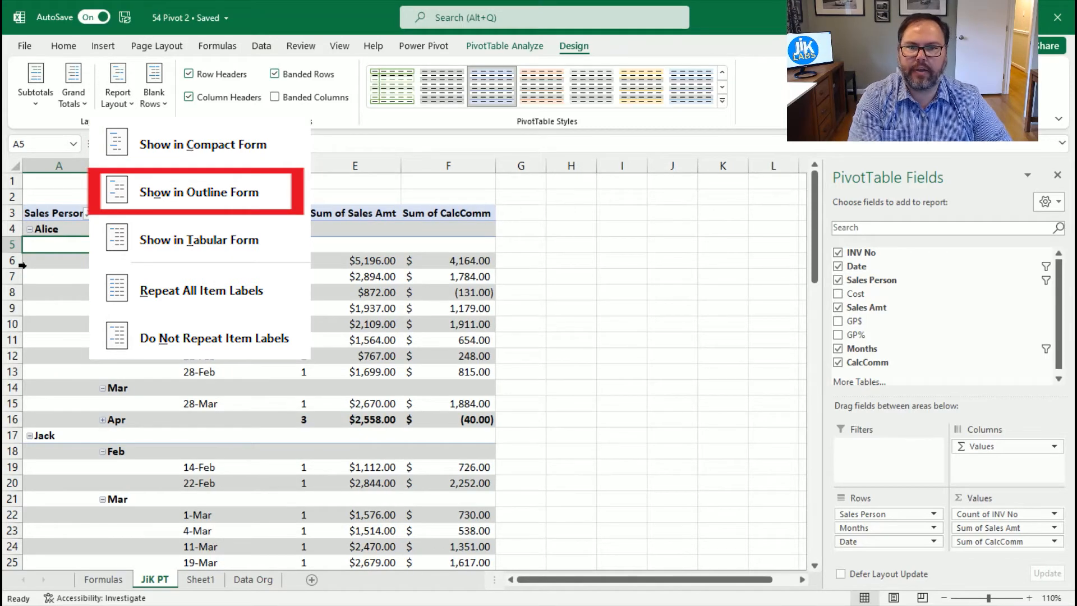
Show the PivotTable report in tabular form and repeat all item labels
left_click(122, 111)
left_click(199, 239)
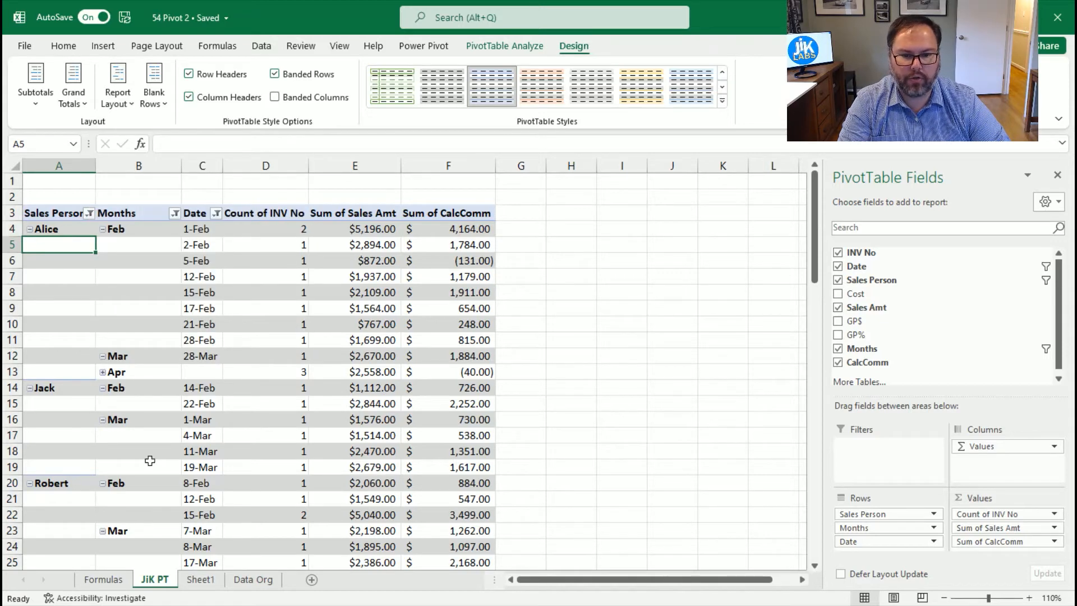
left_click(119, 105)
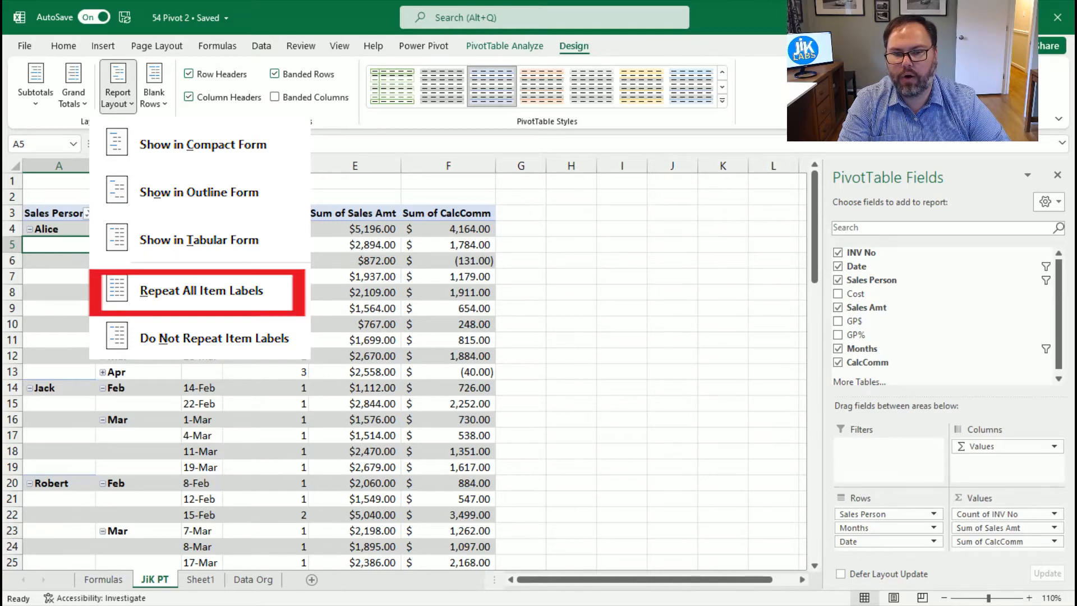
left_click(213, 290)
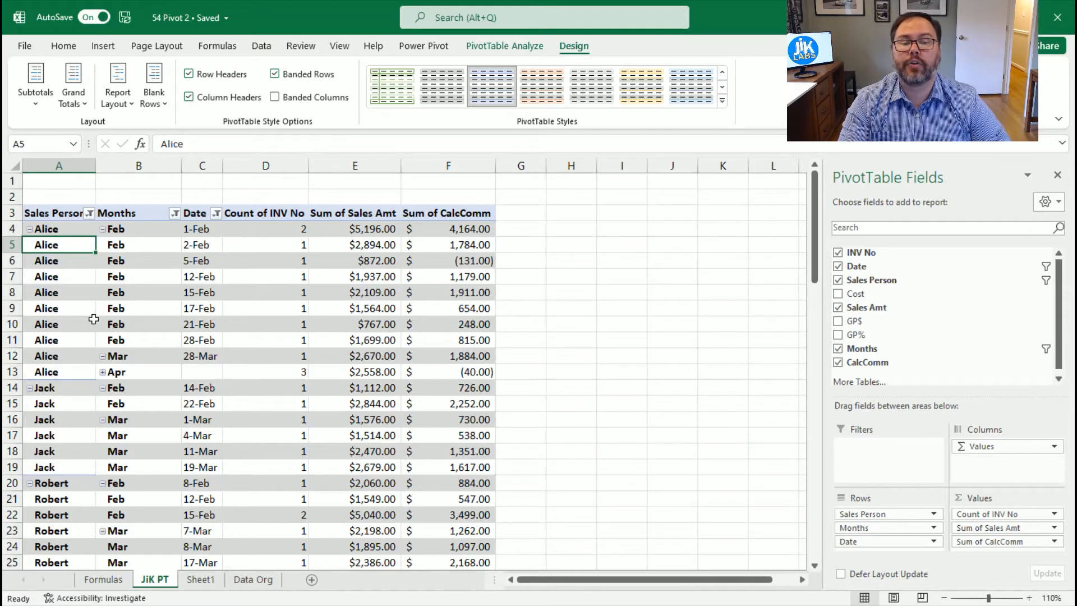
Expand the collapsed Apr month in the PivotTable to list its individual dates for each salesperson
scroll(92, 327, "down", 5)
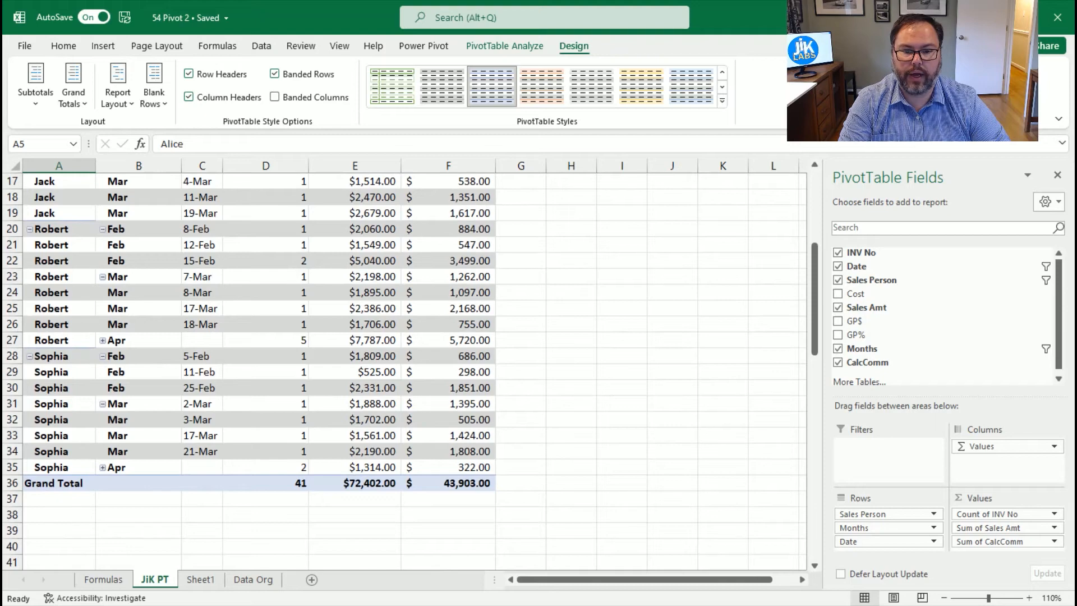
scroll(53, 331, "up", 1)
left_click(102, 404)
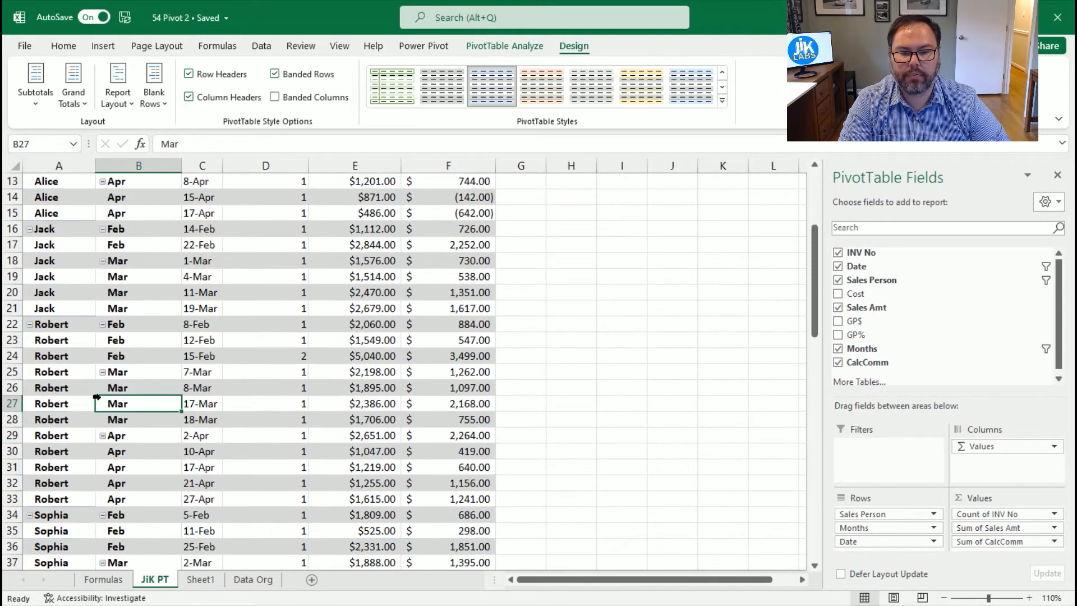
scroll(132, 303, "up", 4)
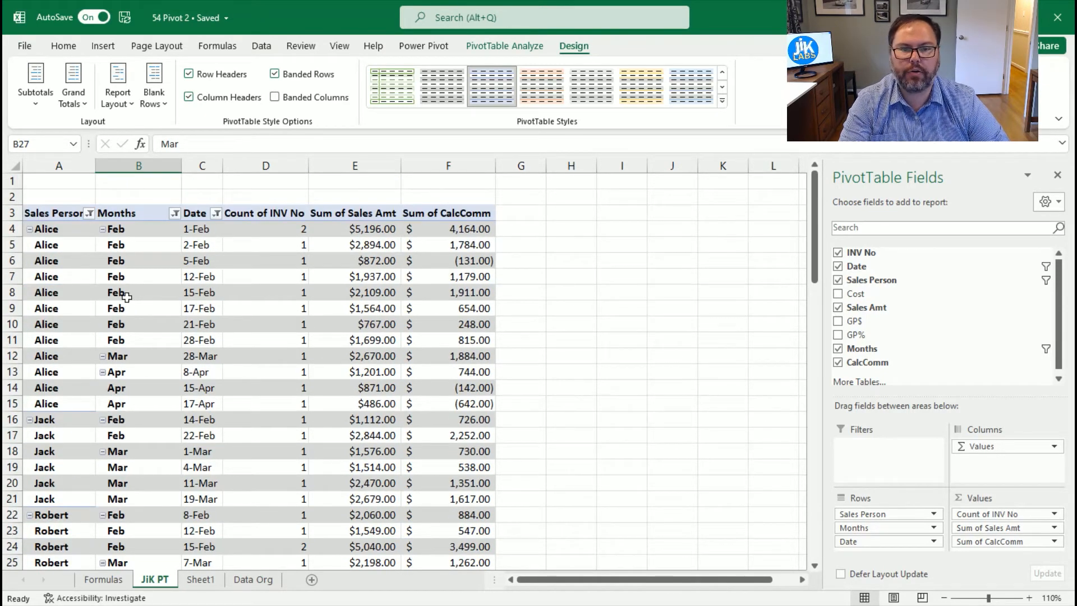
Insert a blank line after each item in the PivotTable, and remove the blank lines again
left_click(153, 96)
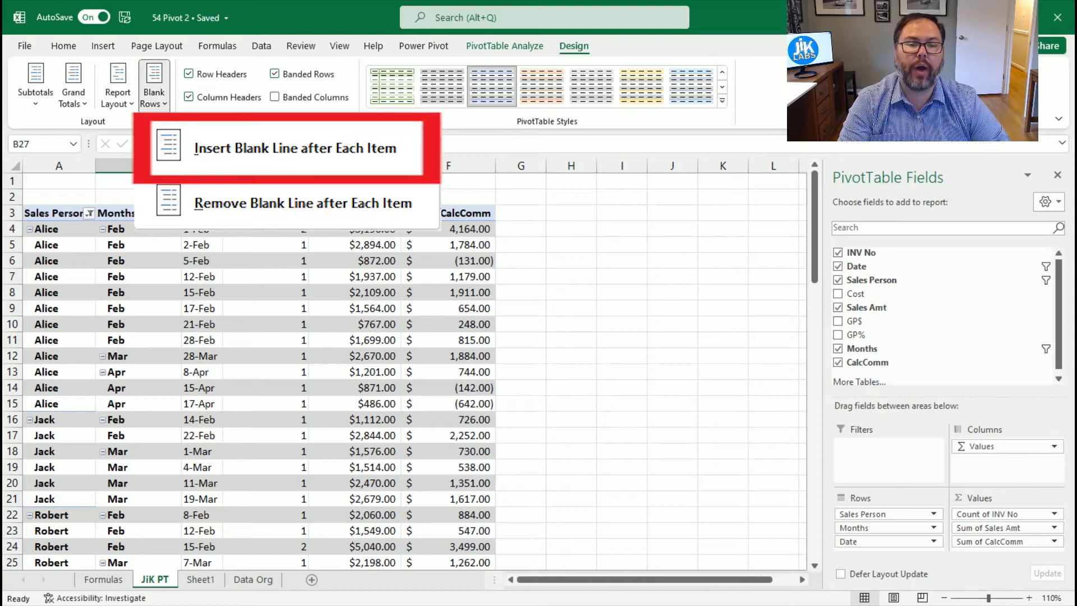
left_click(295, 148)
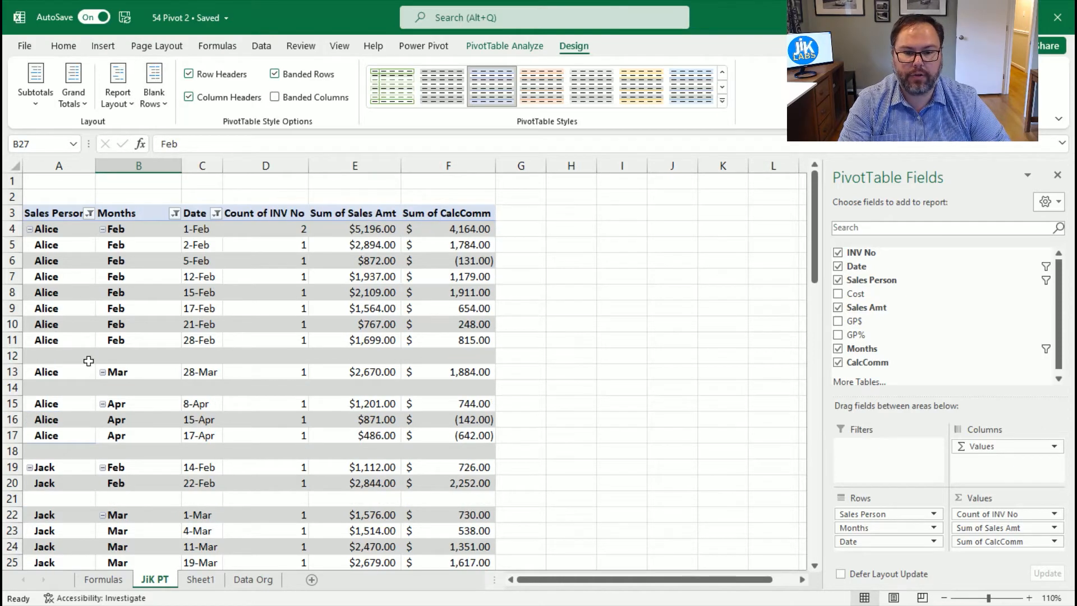
scroll(140, 292, "down", 3)
scroll(147, 240, "up", 3)
left_click(153, 96)
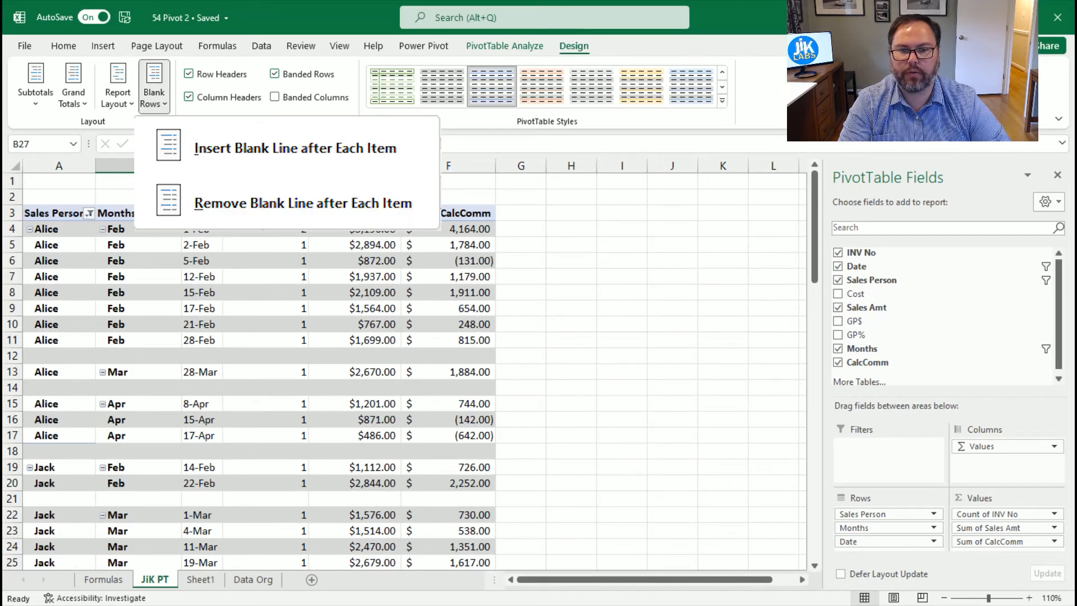
left_click(236, 203)
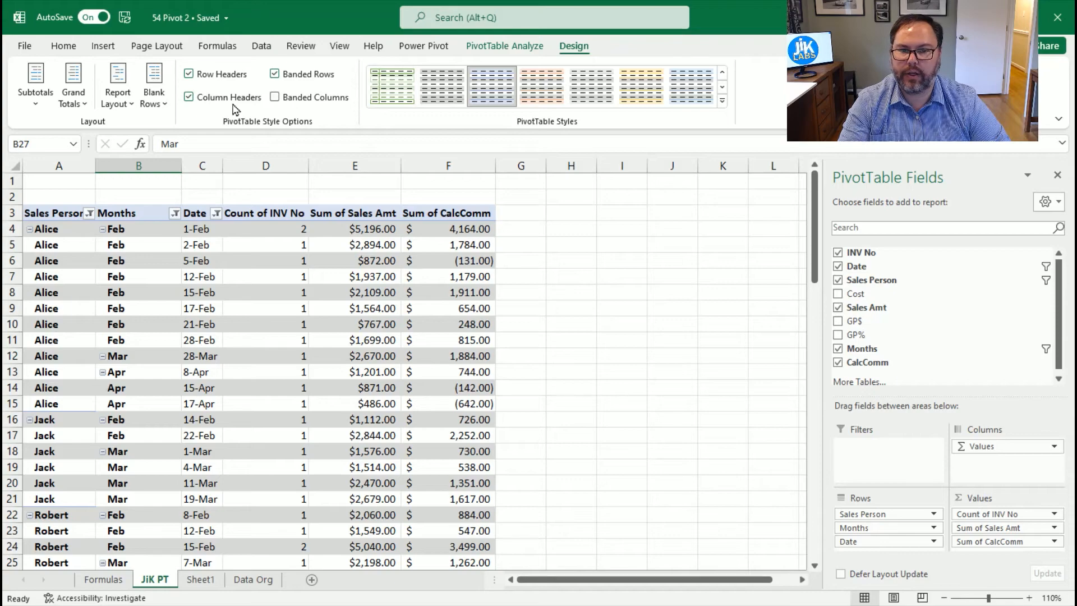
Turn banded rows off and back on, and apply the light blue PivotTable style
left_click(274, 74)
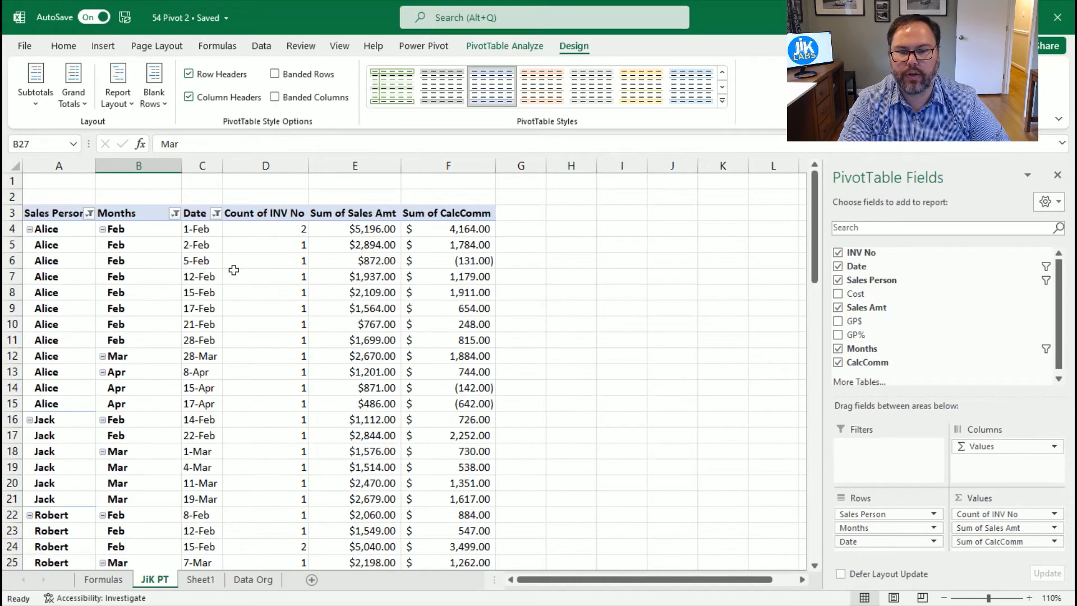
left_click(274, 73)
scroll(399, 258, "down", 5)
scroll(284, 298, "up", 5)
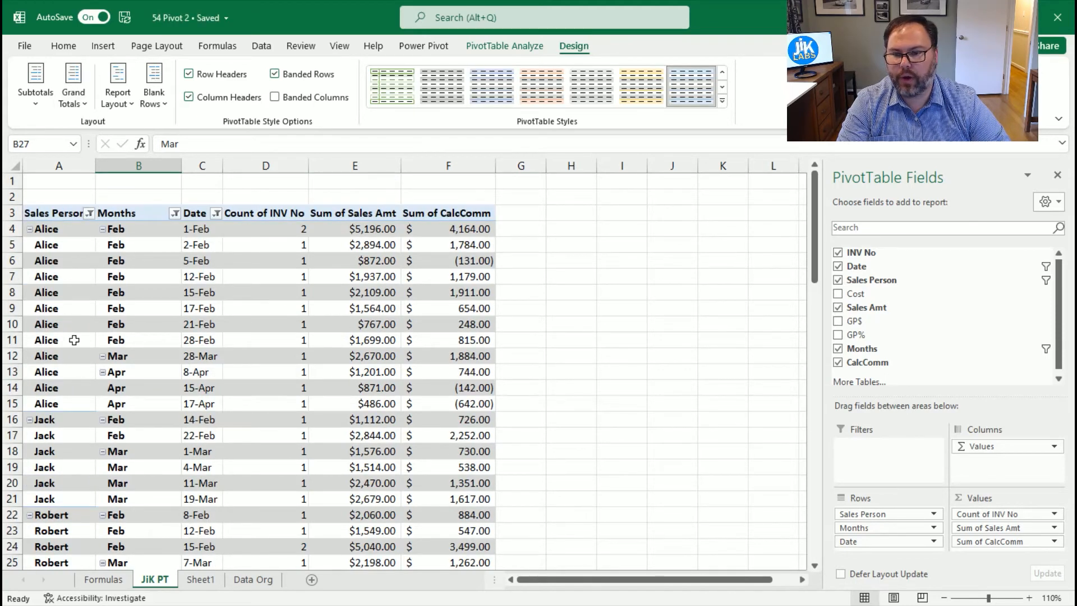
Show the PivotTable report in compact form, and switch it to outline form
left_click(117, 104)
left_click(201, 144)
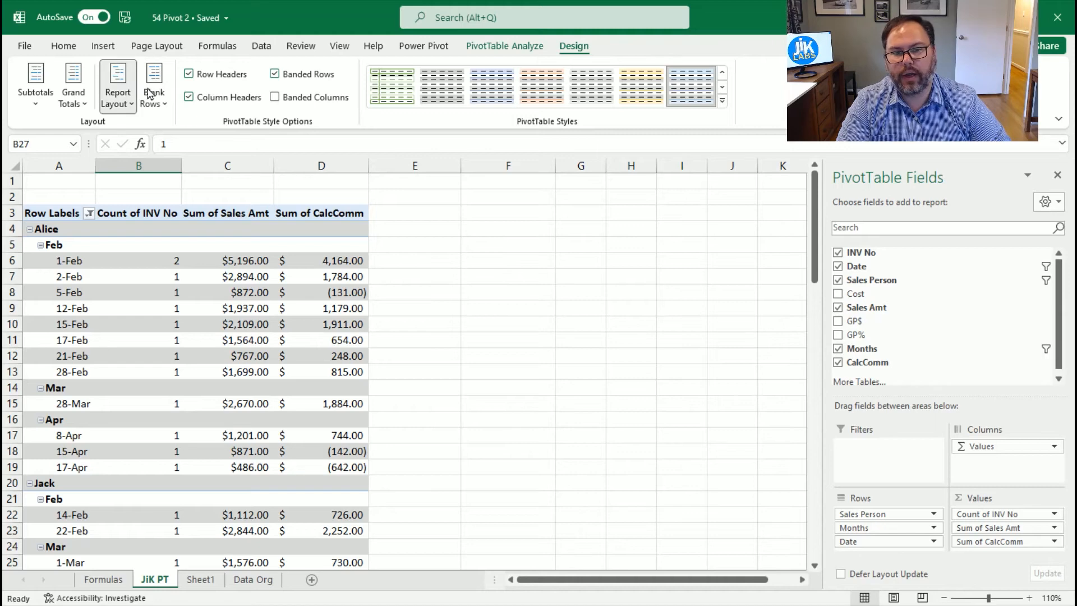
left_click(118, 93)
left_click(199, 192)
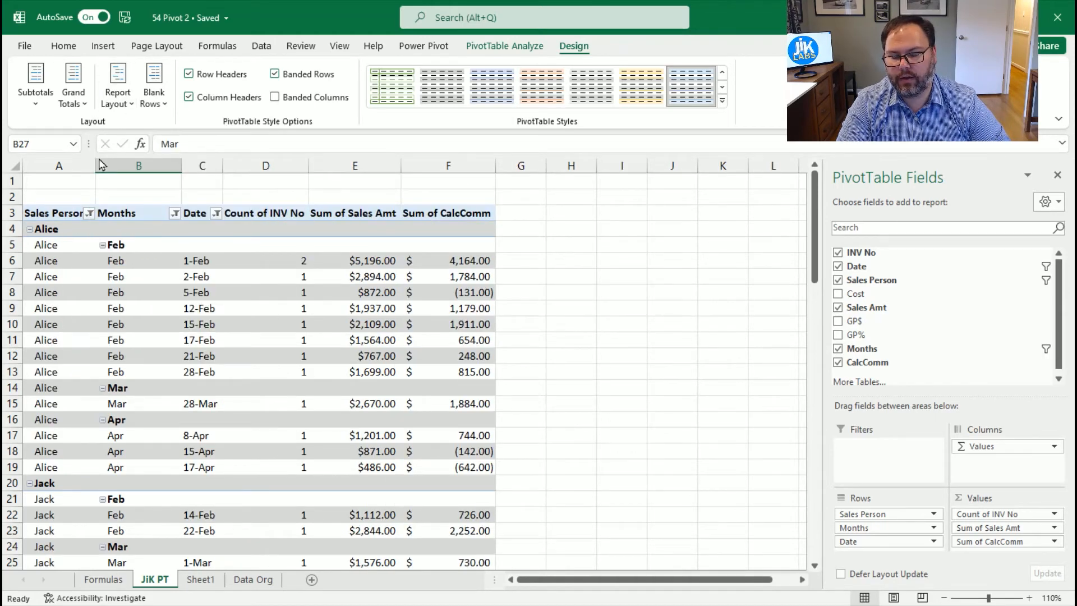
Show the PivotTable report in tabular form and set it to not repeat item labels
left_click(119, 93)
left_click(191, 291)
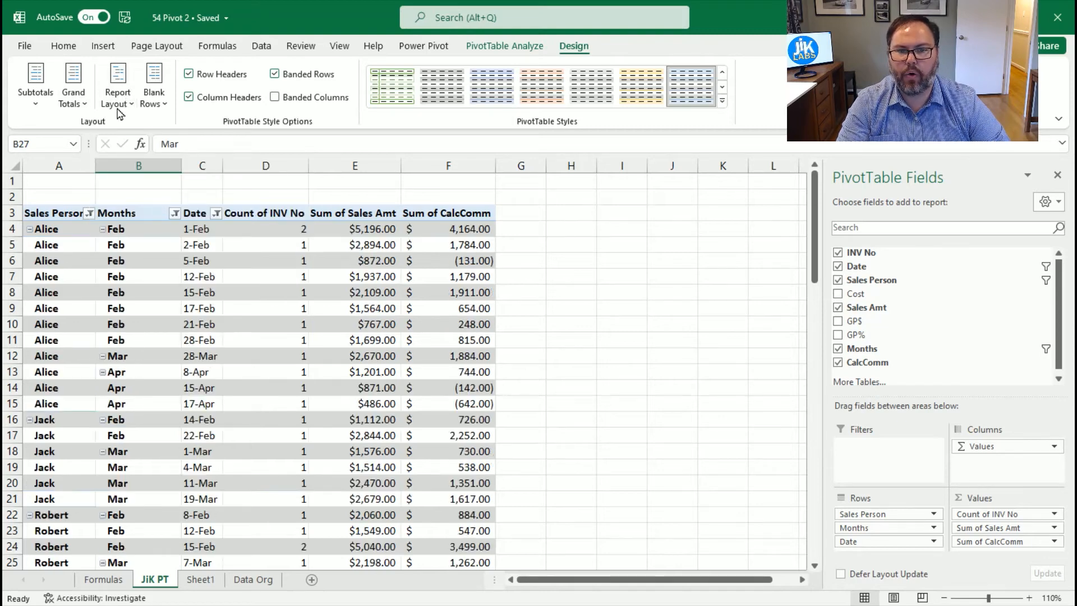
left_click(120, 97)
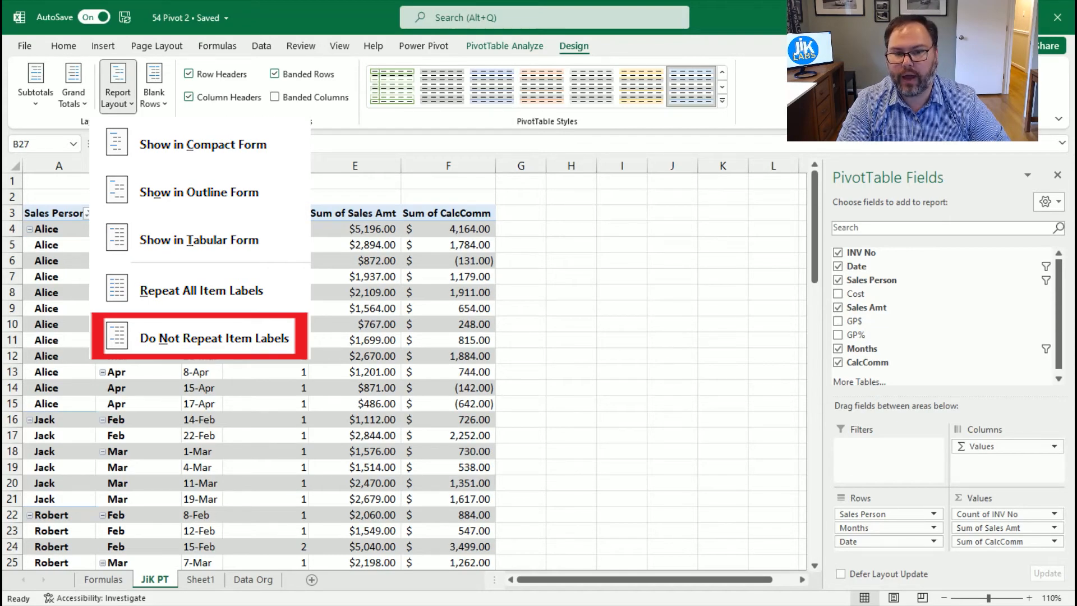
left_click(214, 337)
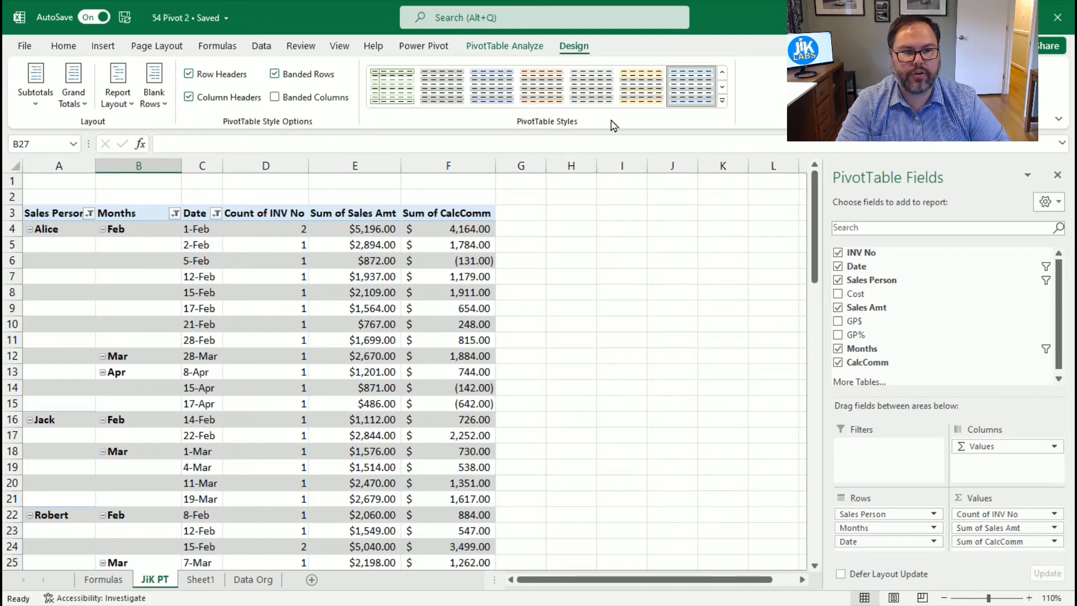
Browse the available PivotTable styles and open the full style gallery
left_click(722, 88)
left_click(723, 88)
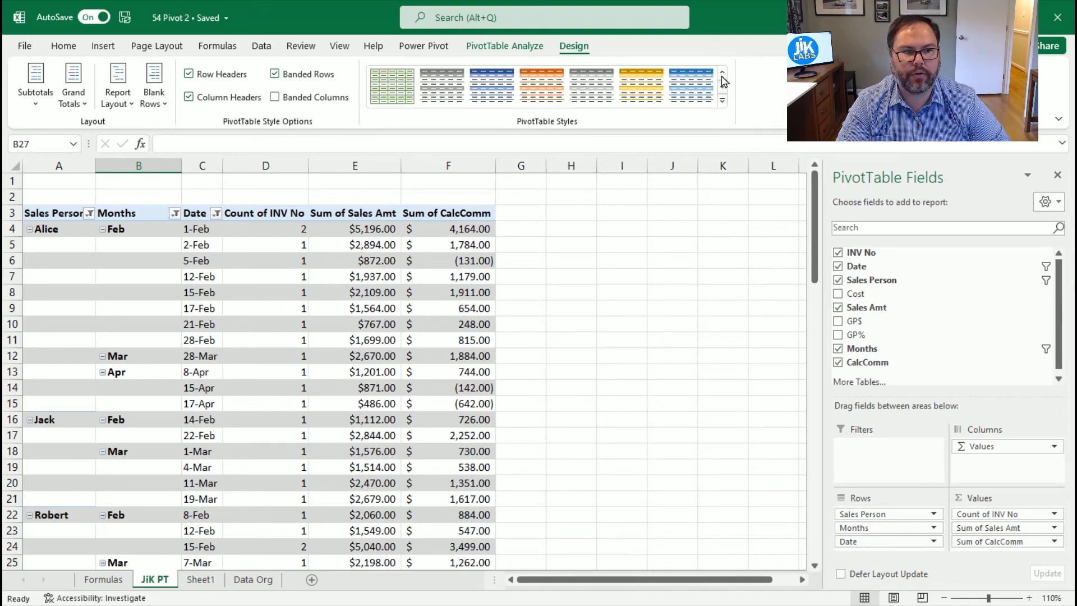
left_click(724, 105)
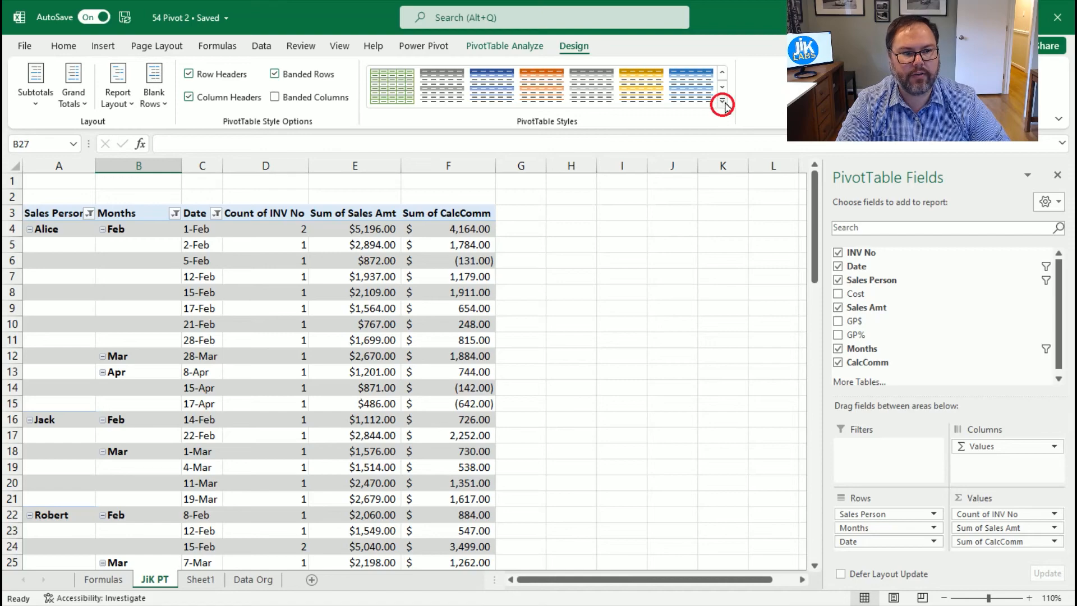